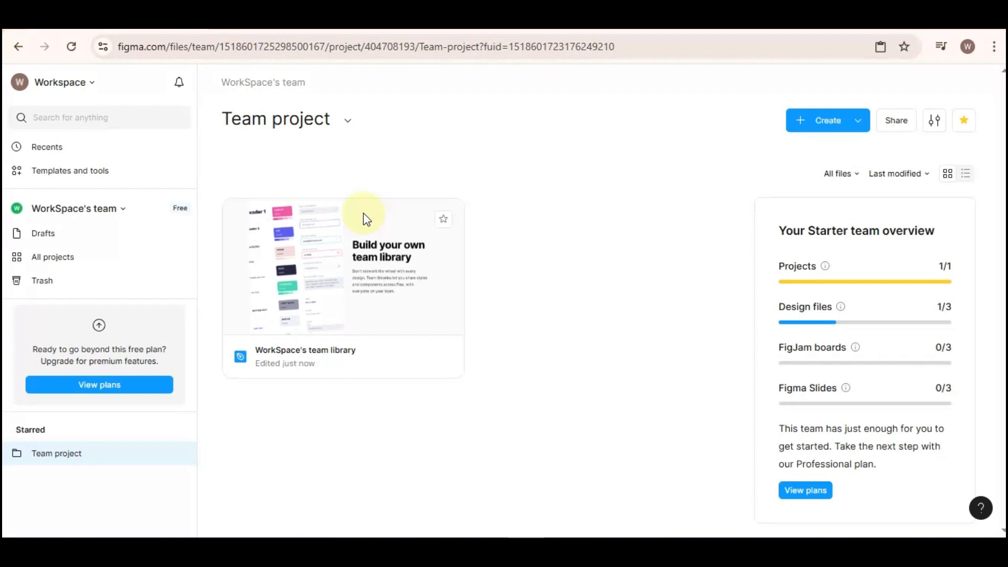
Open the WorkSpace's team library design file from the Team project
left_click(120, 48)
left_click(522, 152)
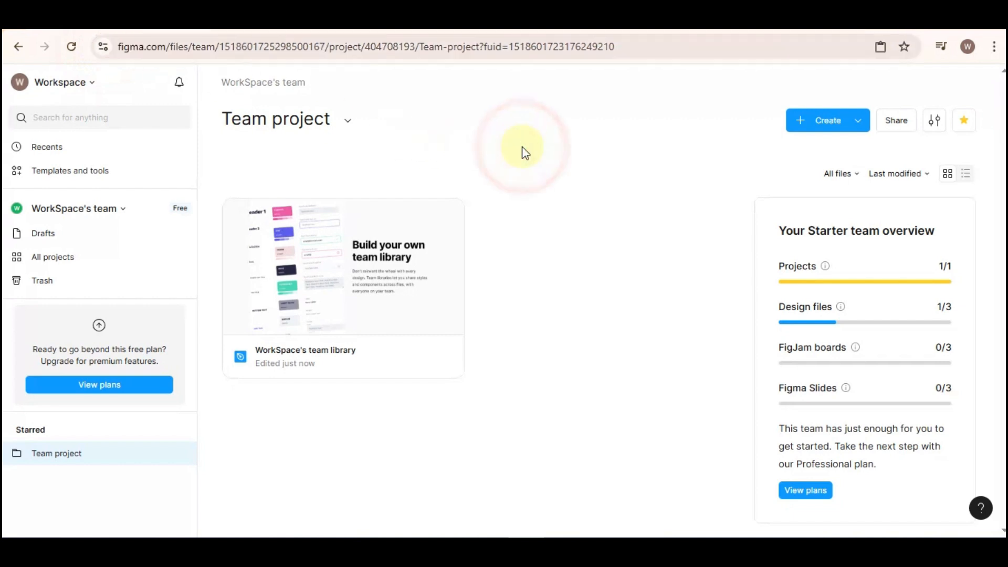
left_click(410, 240)
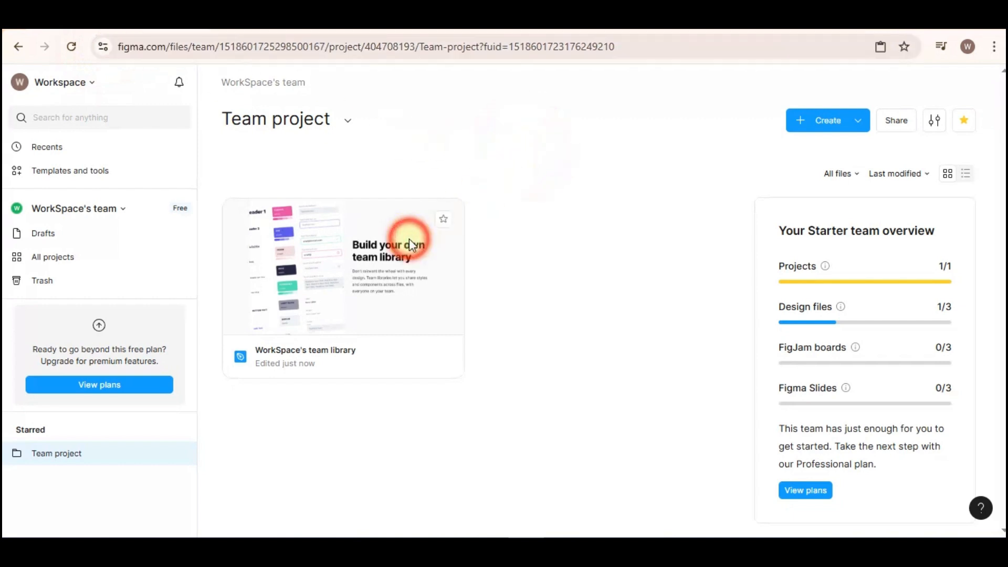
double_click(392, 269)
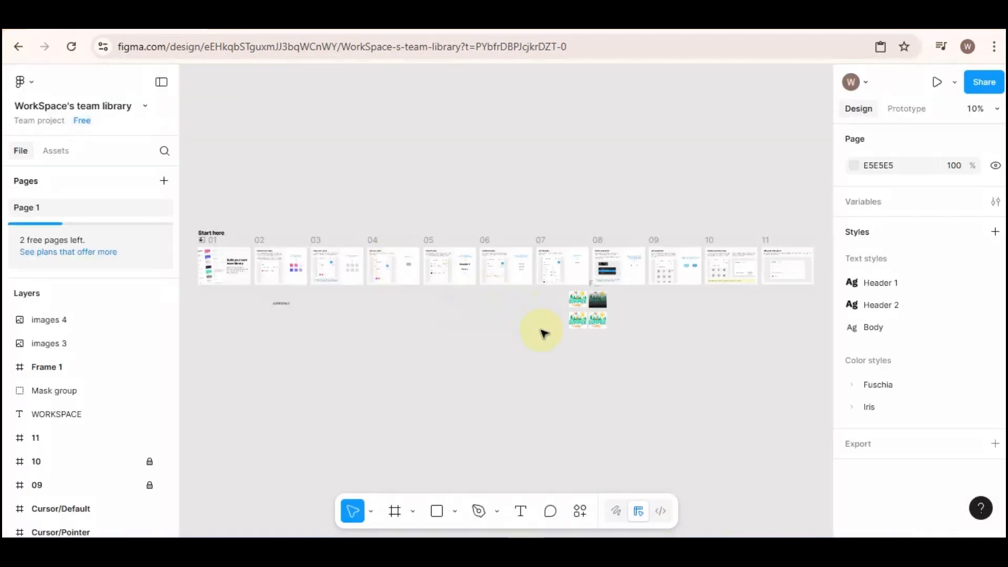
Draw a rectangle of about 255 × 236 covering the images 3 Summer Camp picture in the lower row
scroll(671, 357, "up", 10)
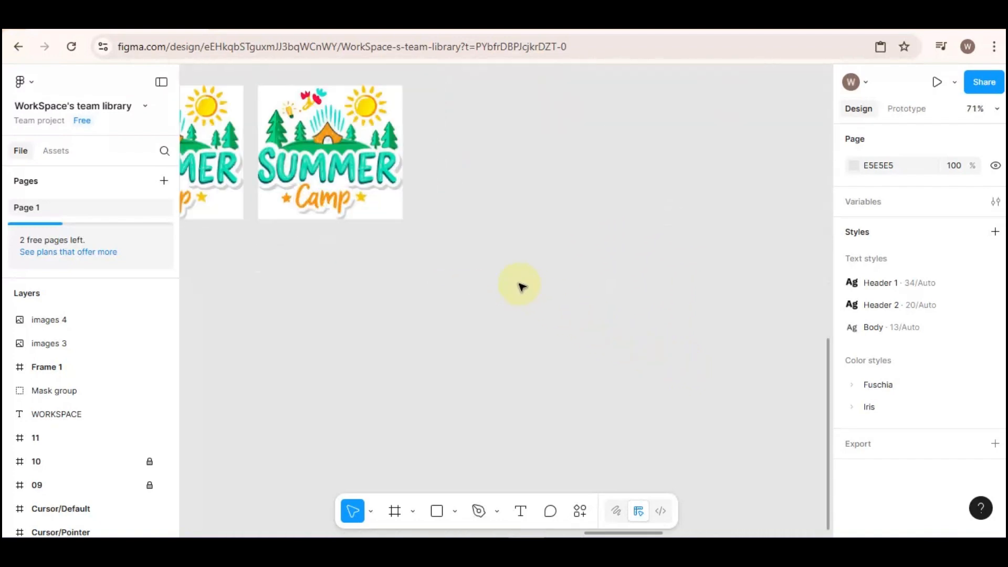
scroll(531, 326, "up", 5)
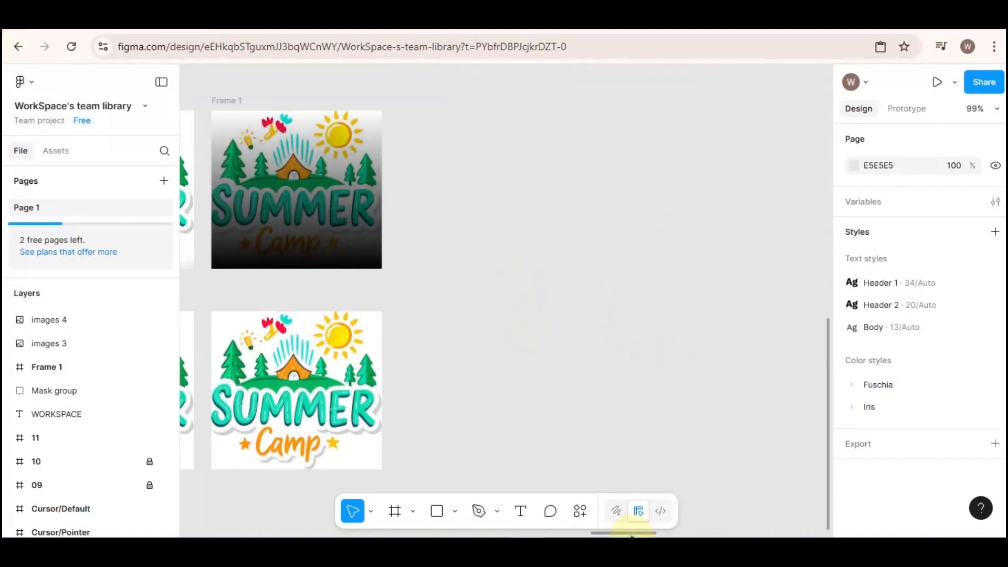
left_click_drag(632, 534, 589, 534)
scroll(655, 450, "up", 4)
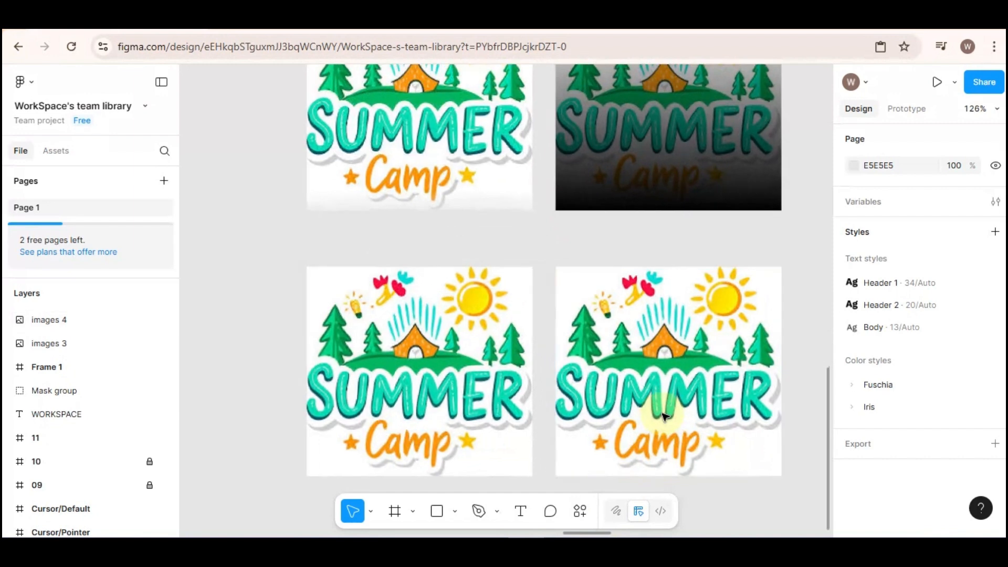
scroll(662, 416, "up", 5)
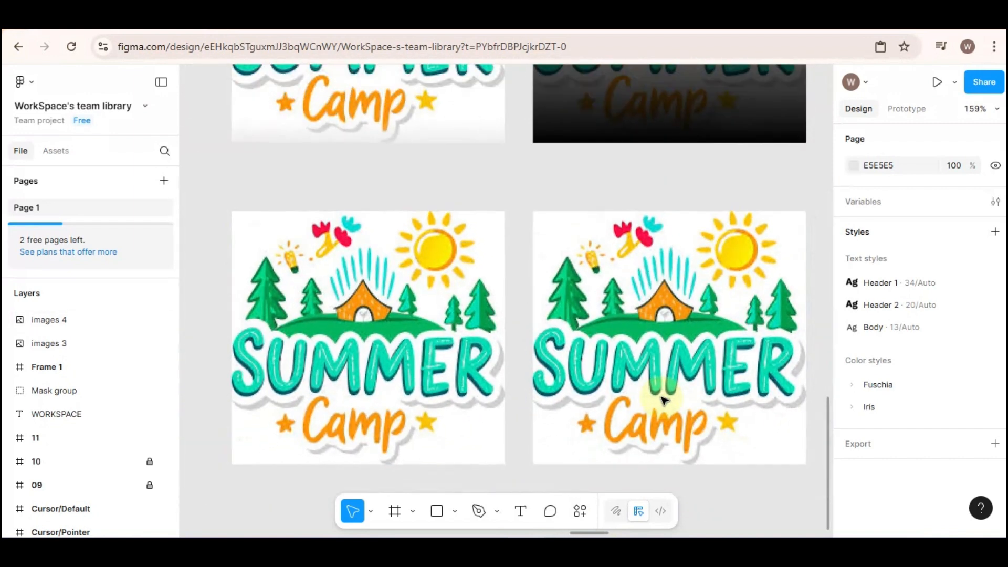
scroll(662, 400, "down", 5)
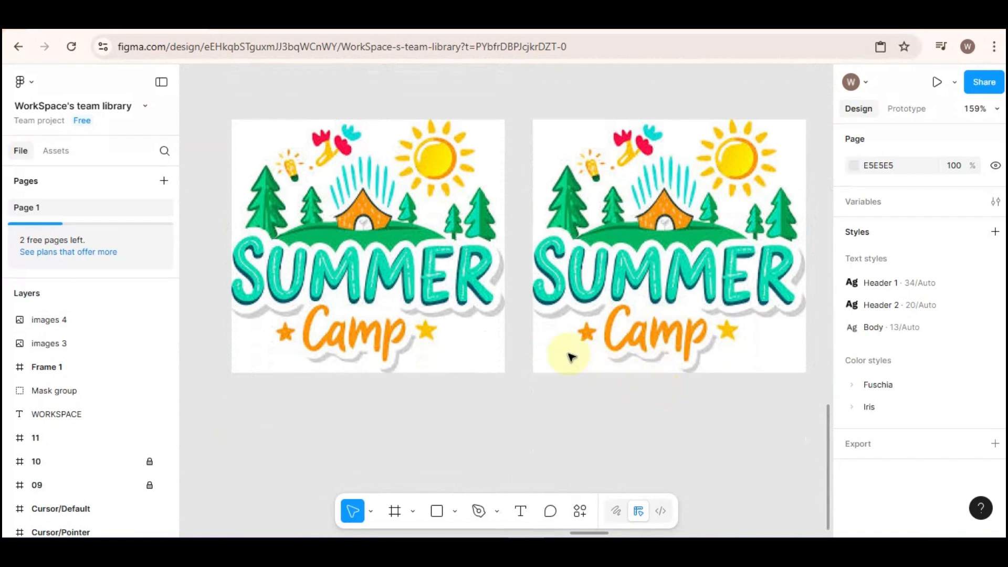
left_click(321, 206)
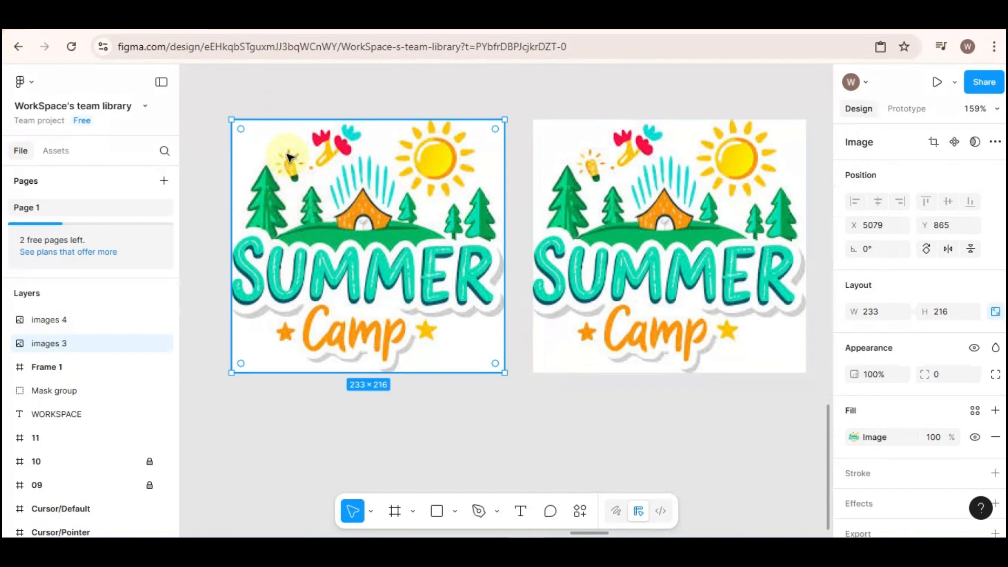
left_click(436, 515)
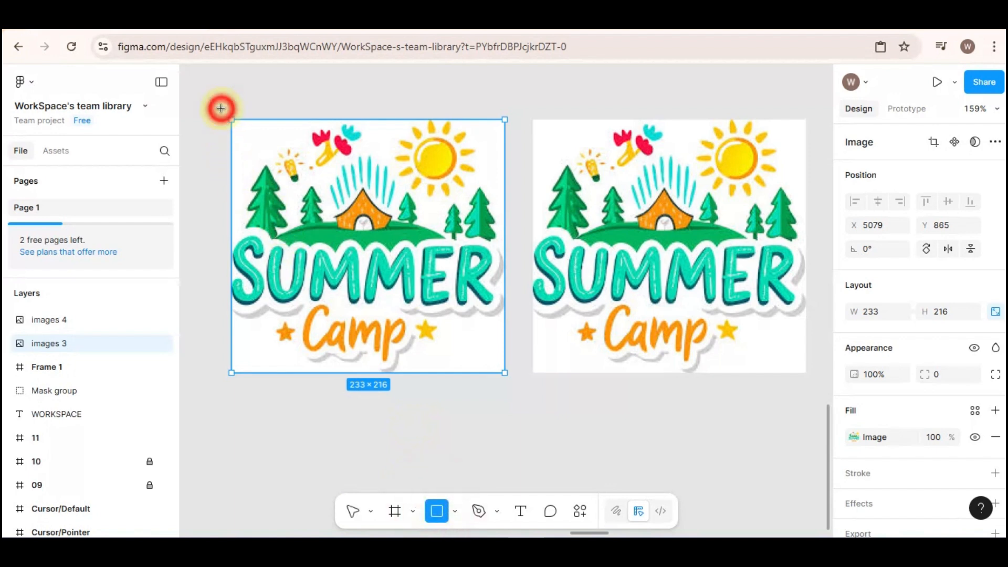
mouse_move(221, 107)
left_mouse_down()
mouse_move(349, 248)
mouse_move(520, 386)
left_mouse_up()
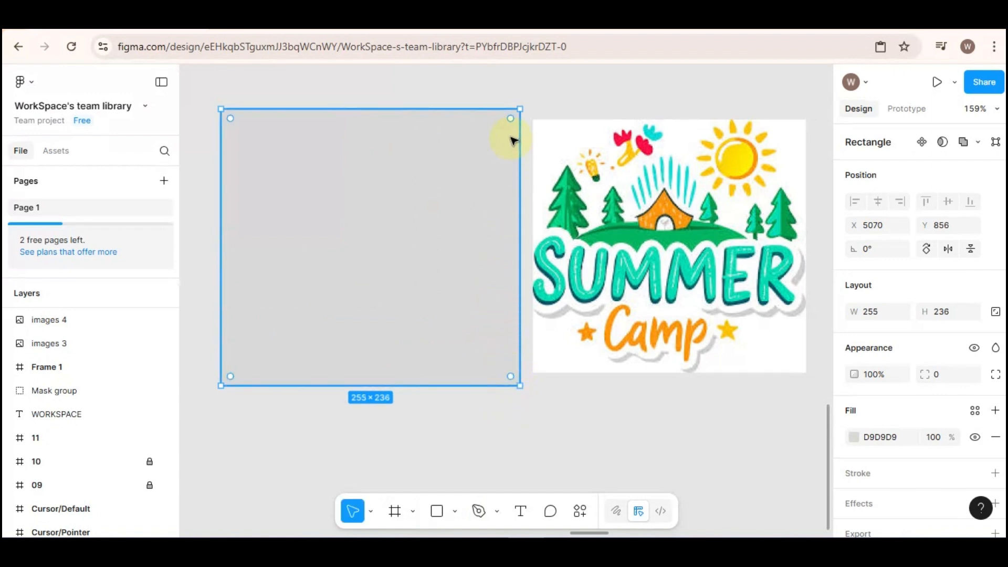
Change the rectangle's fill to a linear gradient and set the 100% stop's opacity to 0%
left_click(854, 436)
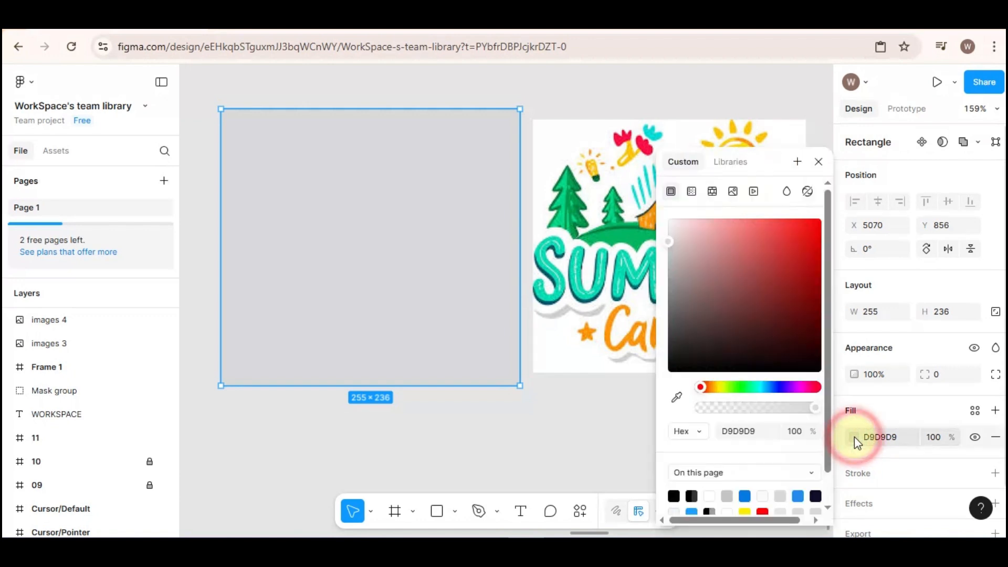
left_click(692, 191)
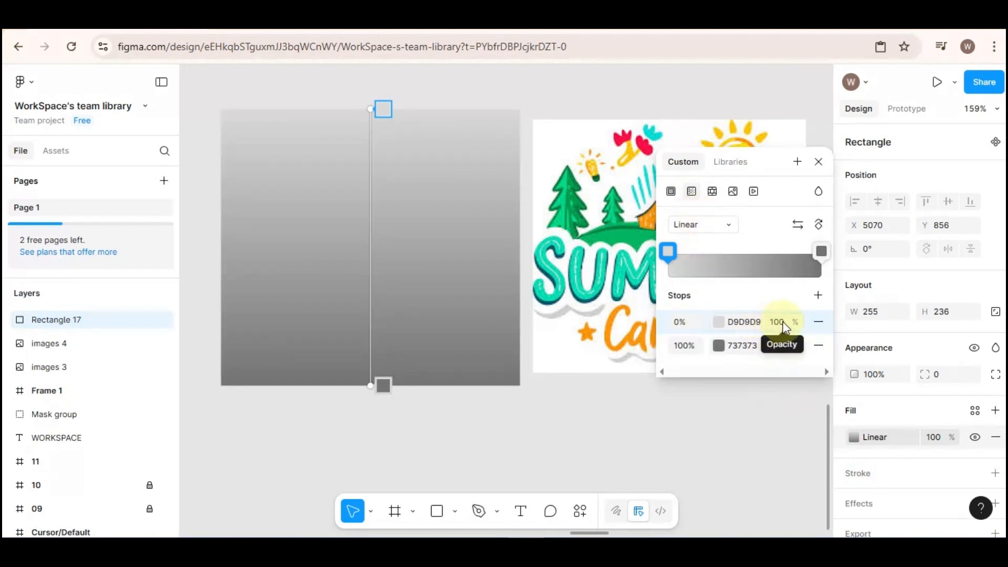
left_click(776, 349)
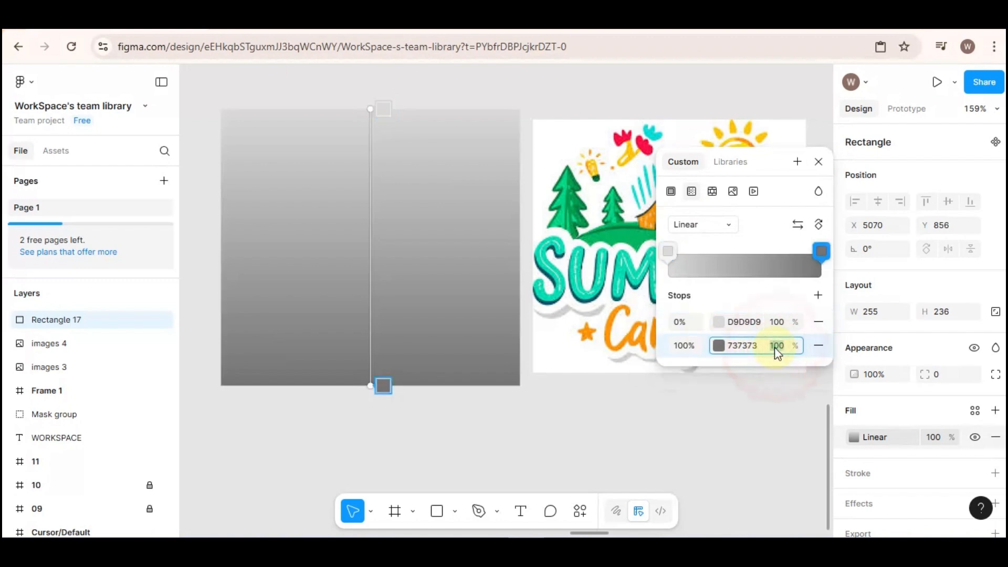
type("0")
Set the colour of both gradient stops to red FF0000
left_click(719, 322)
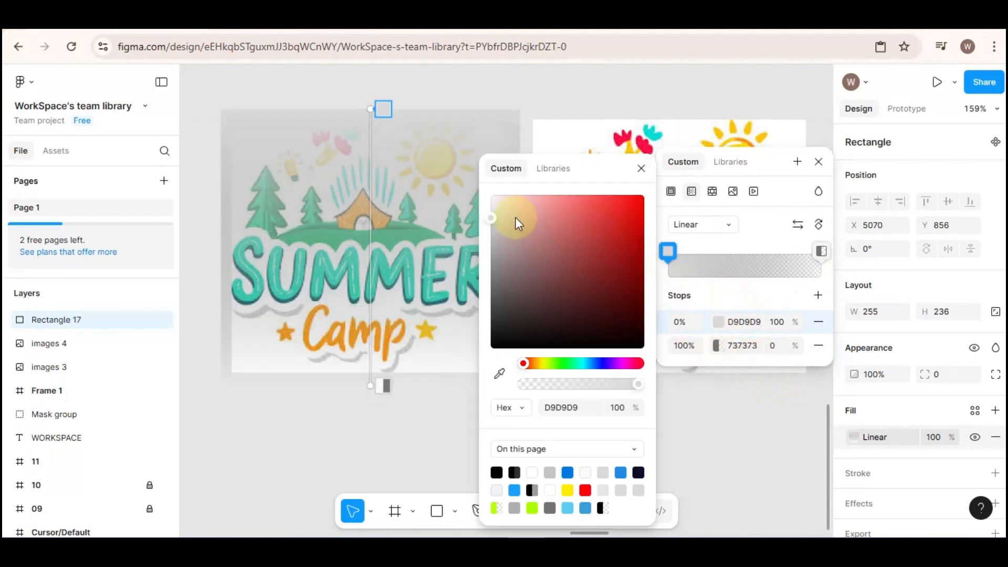
left_click_drag(493, 217, 657, 201)
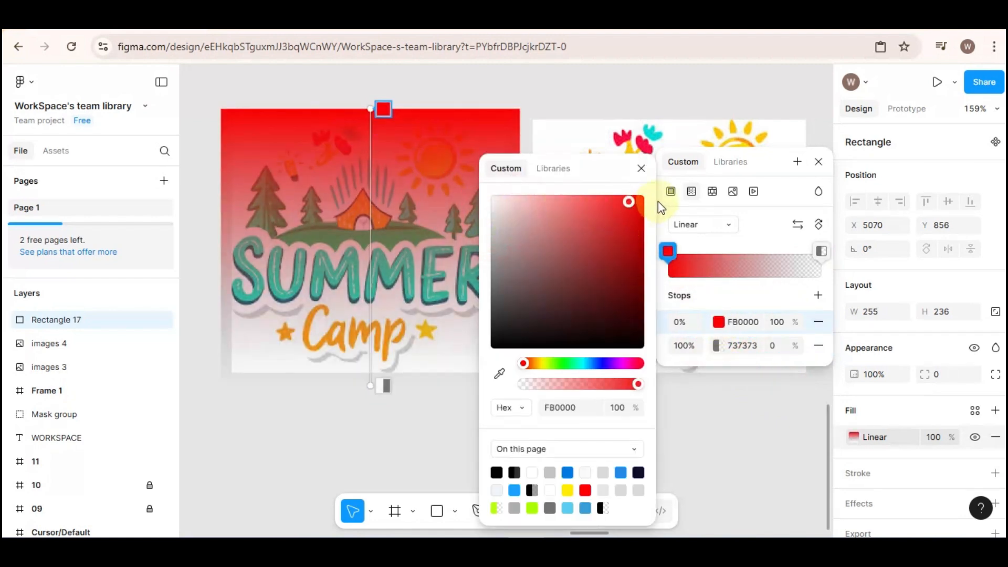
left_click(717, 345)
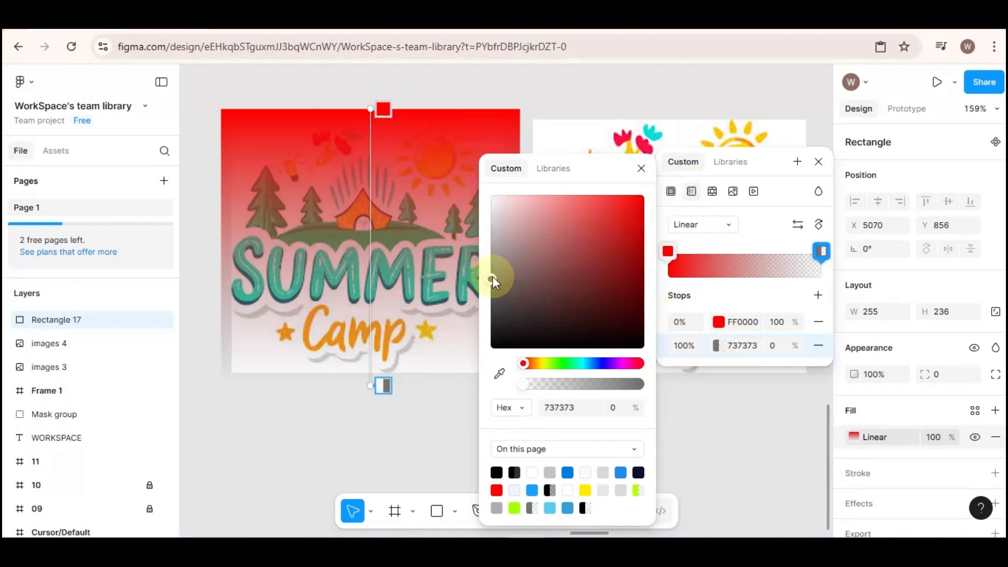
left_click_drag(493, 276, 694, 164)
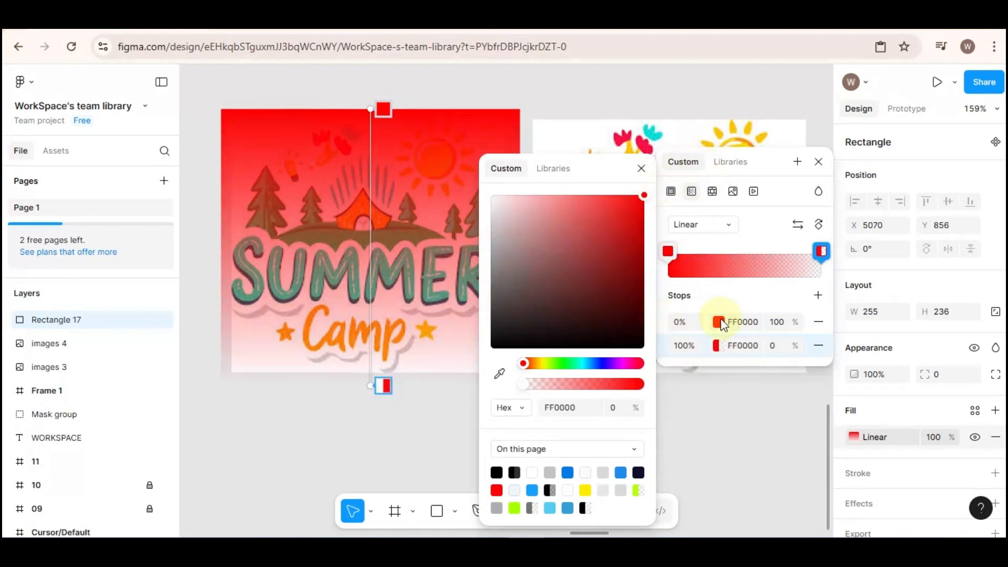
left_click(765, 405)
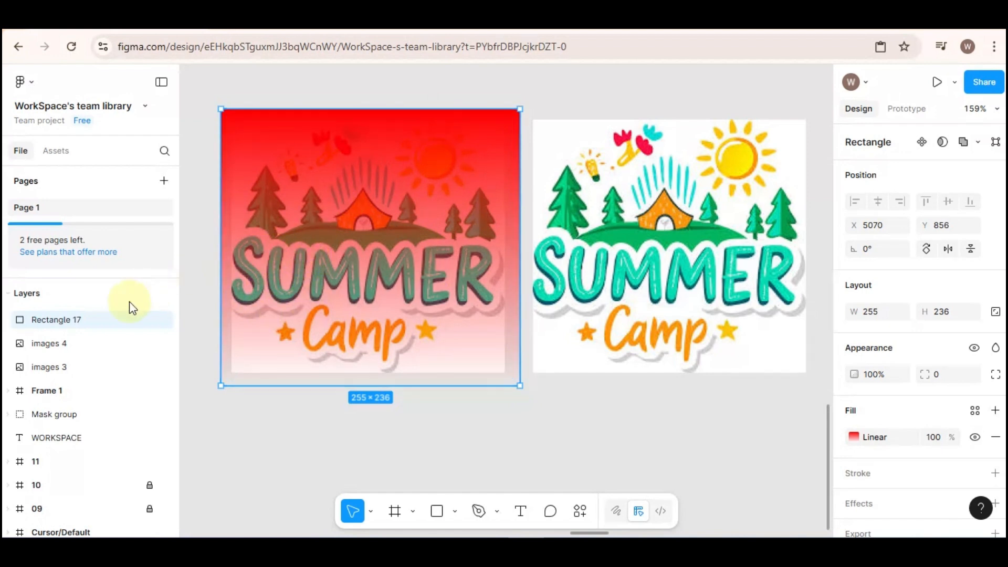
Move the gradient rectangle below the images 3 layer so that it sits behind the picture
left_click_drag(55, 318, 54, 350)
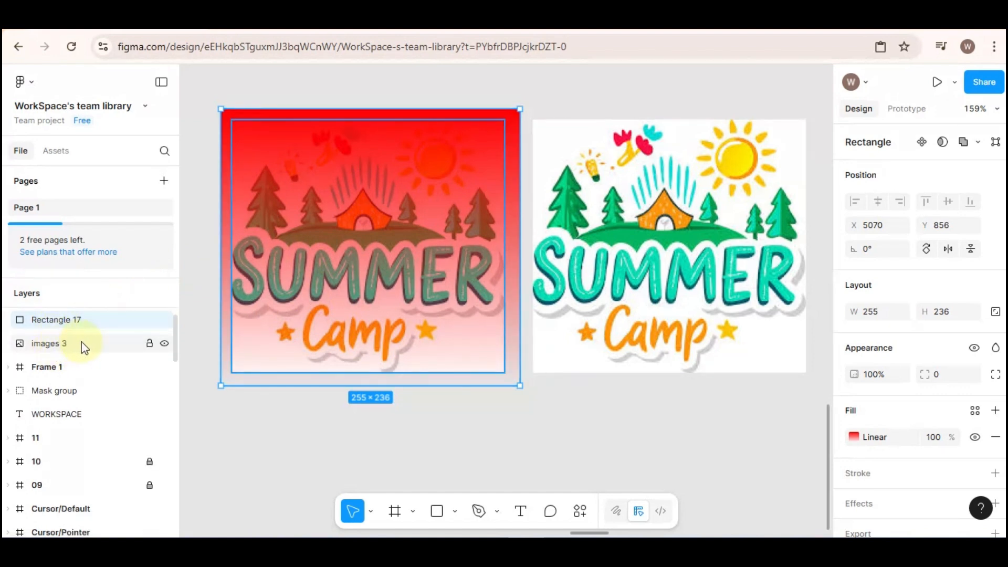
scroll(83, 347, "up", 1)
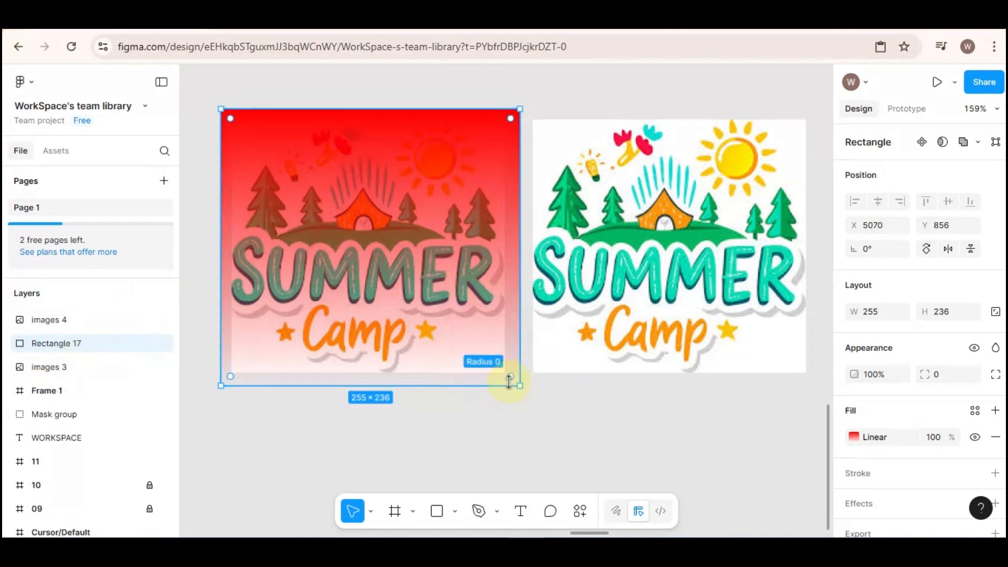
left_click_drag(78, 342, 86, 386)
left_click(312, 240)
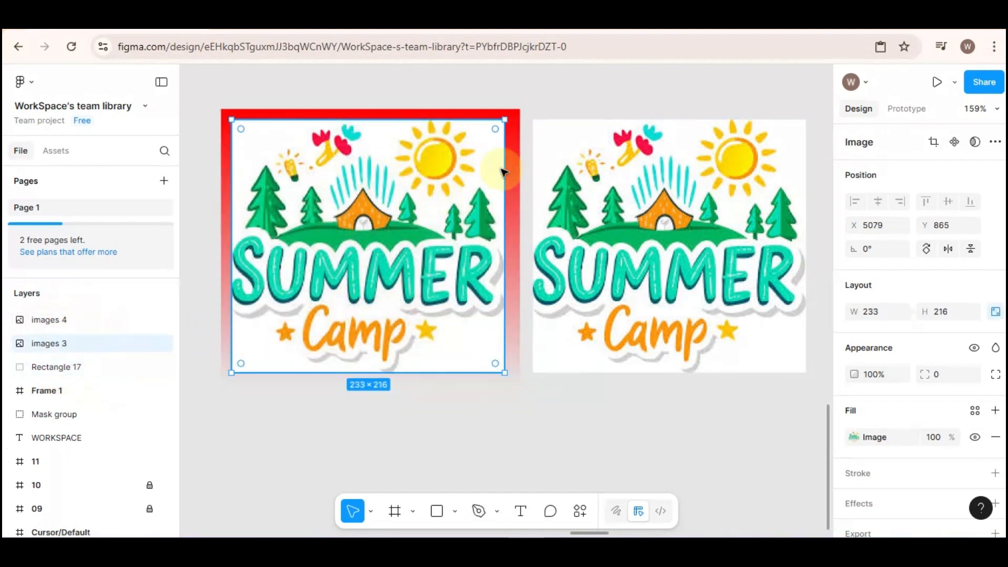
left_click(517, 149)
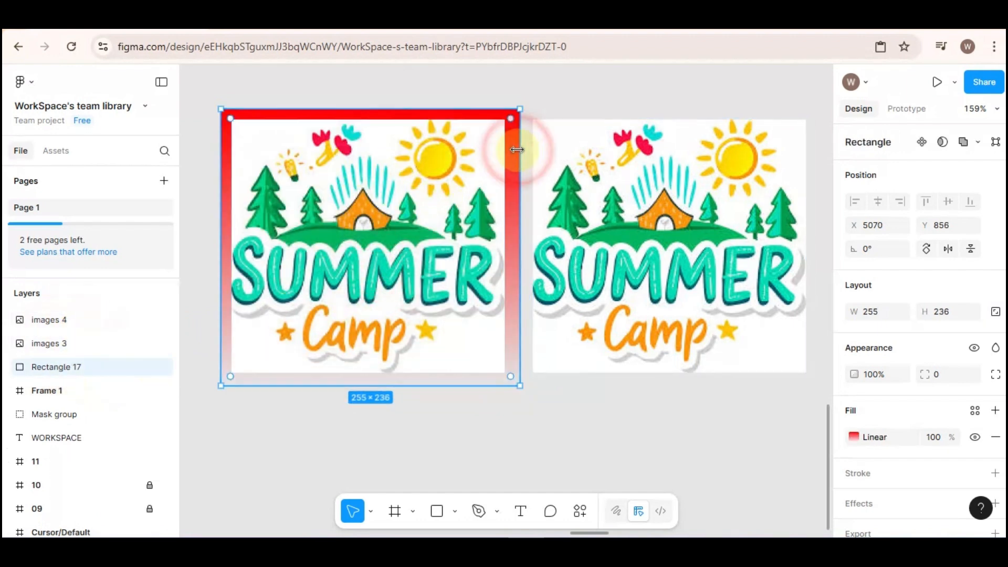
left_click(499, 139)
left_click(538, 99)
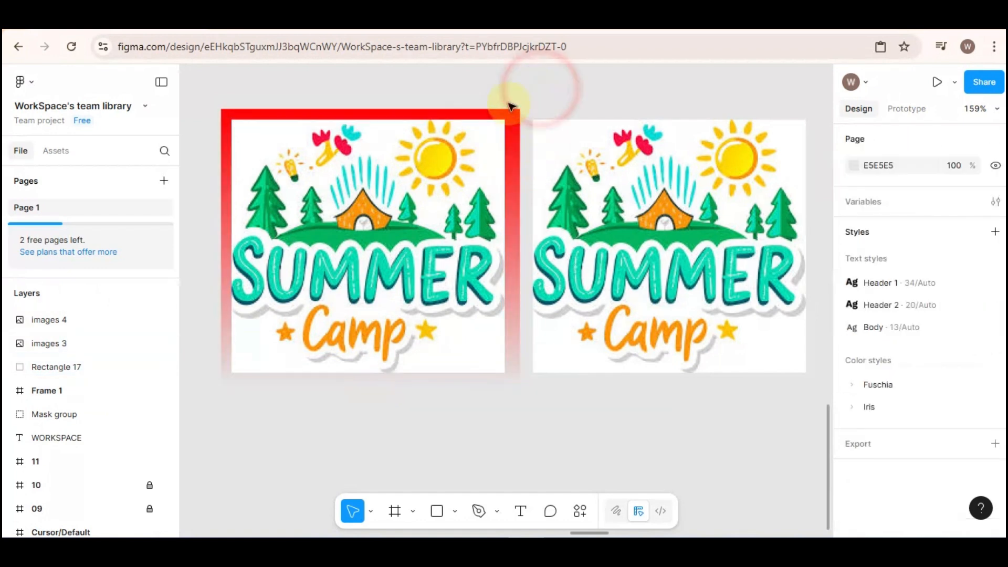
Select the picture together with the gradient rectangle behind it and apply Use as mask
left_click_drag(201, 94, 542, 383)
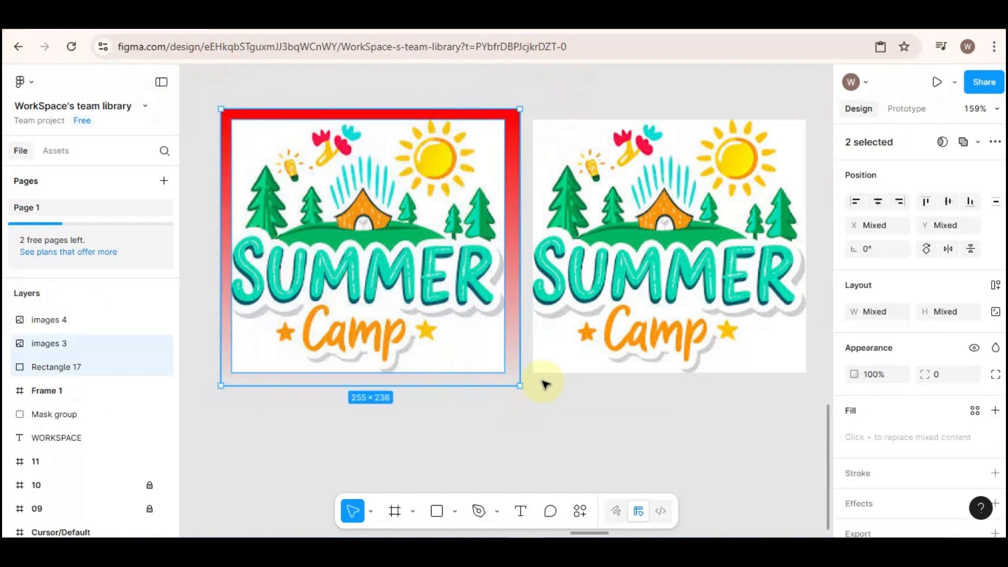
right_click(458, 215)
mouse_move(485, 221)
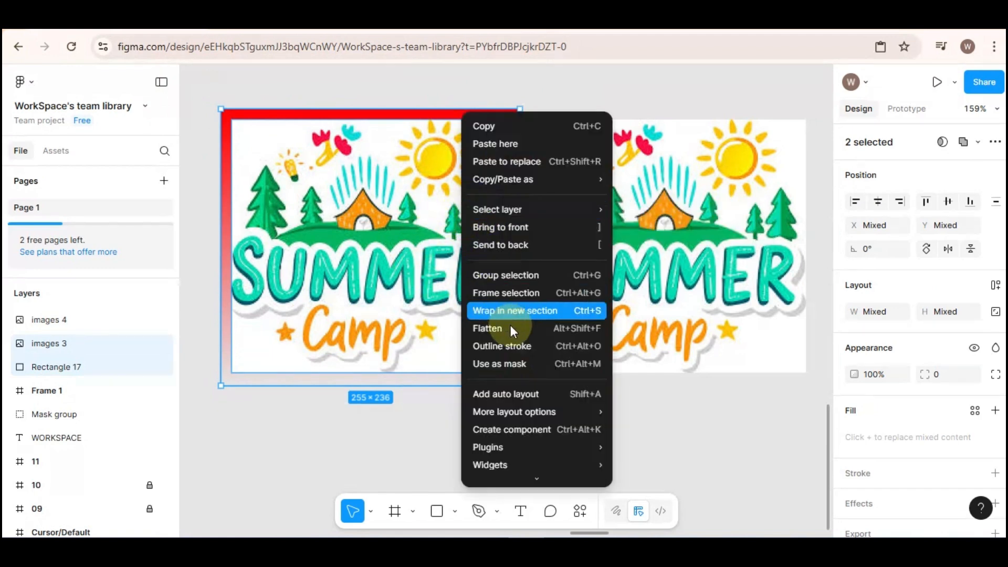
left_click(507, 365)
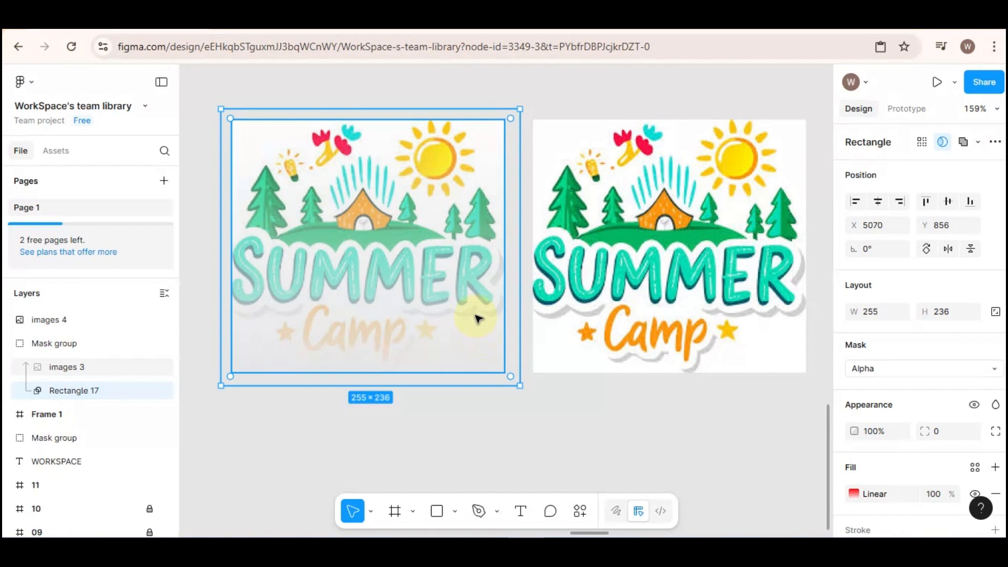
Try shifting the opaque red stop of the mask's gradient down the picture, and return it to the top edge
scroll(888, 346, "down", 2)
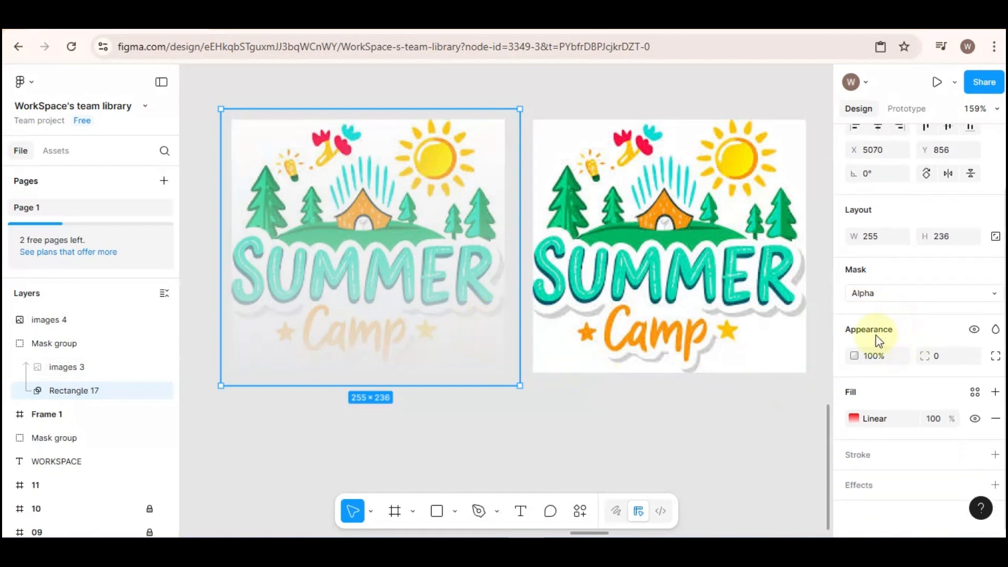
left_click(896, 418)
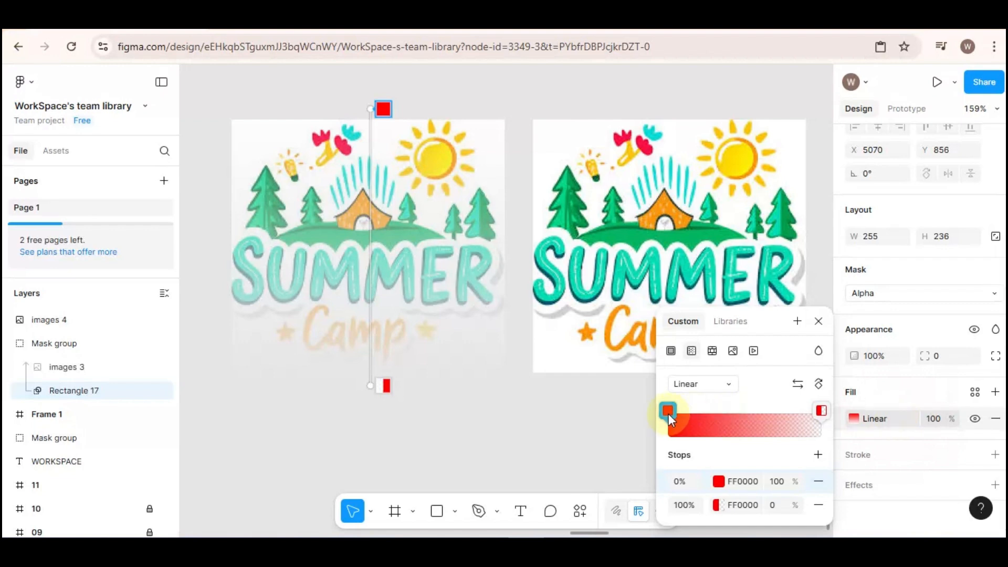
left_click(377, 111)
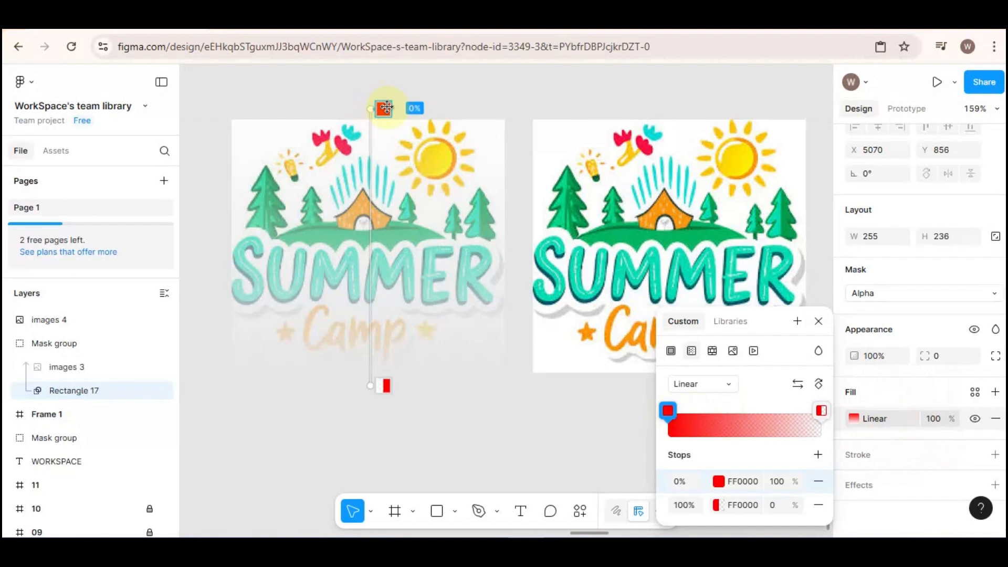
left_click_drag(386, 107, 395, 353)
left_click_drag(396, 249, 395, 100)
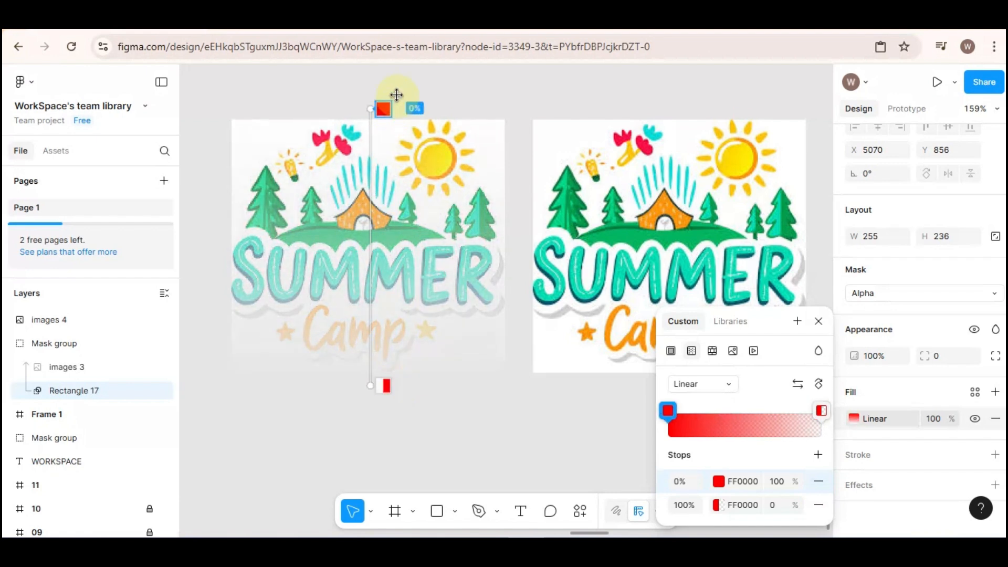
left_click(564, 408)
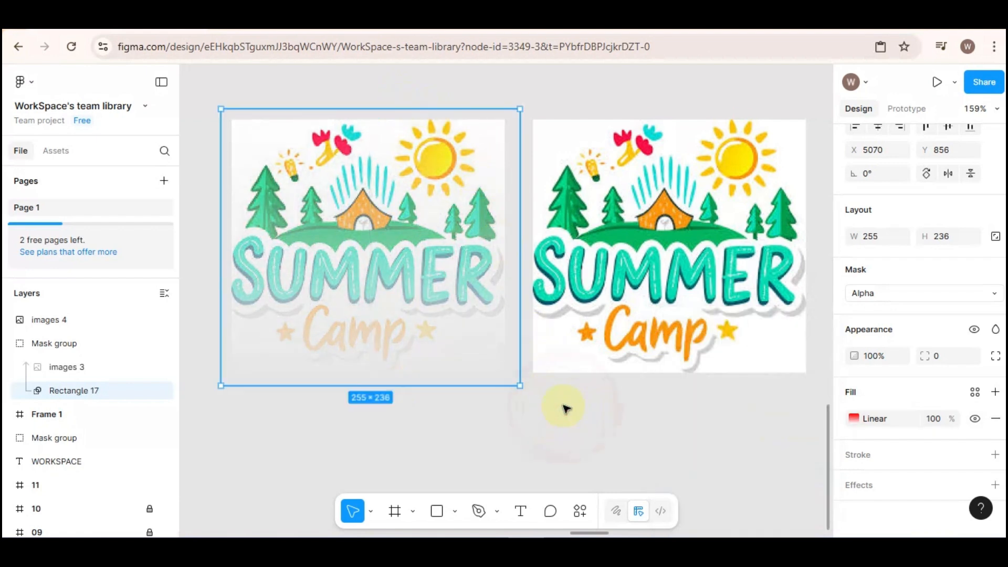
Add a second fill, black 000000, over the image fill of the images 4 layer and set its opacity to 100%
left_click_drag(588, 533, 591, 534)
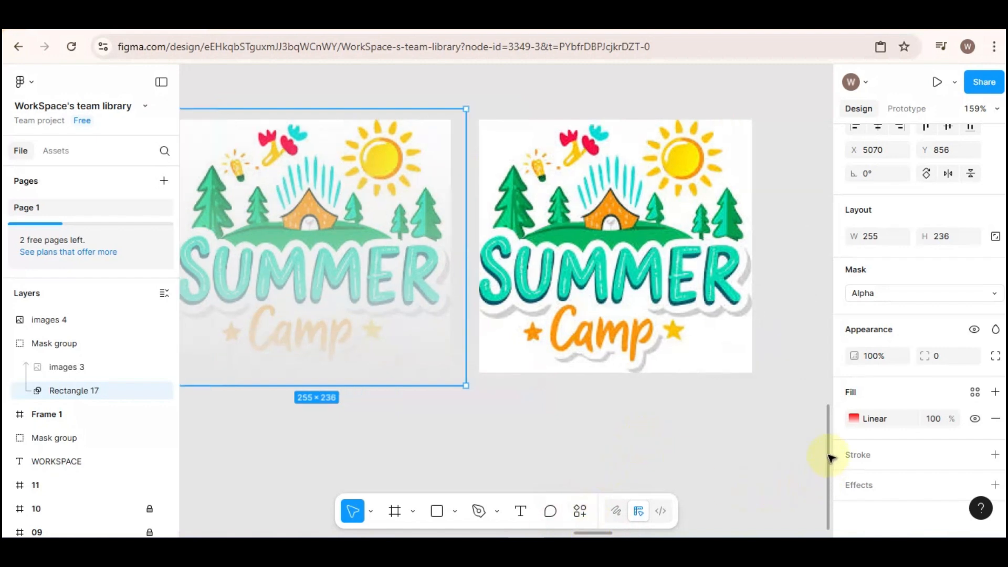
left_click(685, 266)
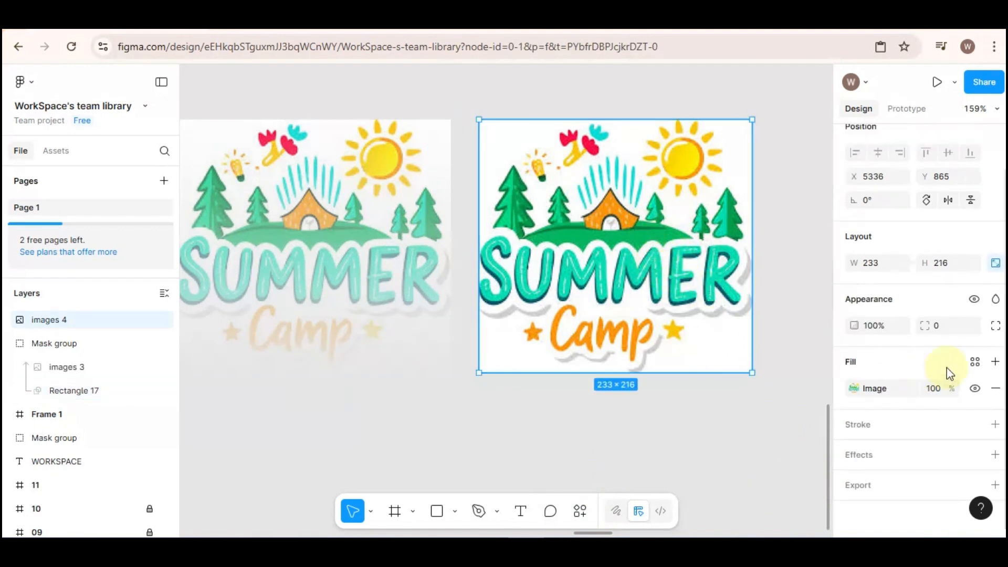
left_click(995, 363)
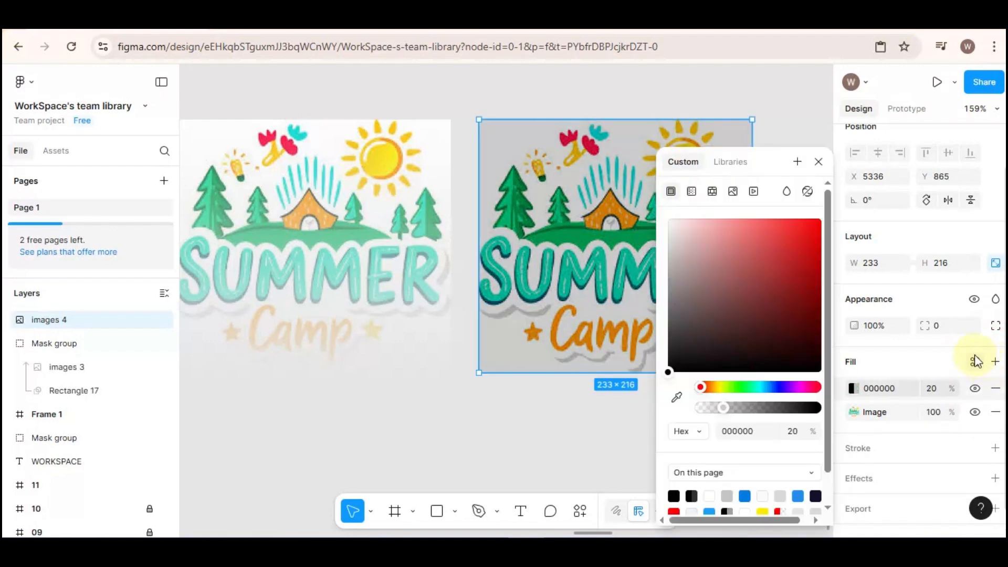
left_click(933, 388)
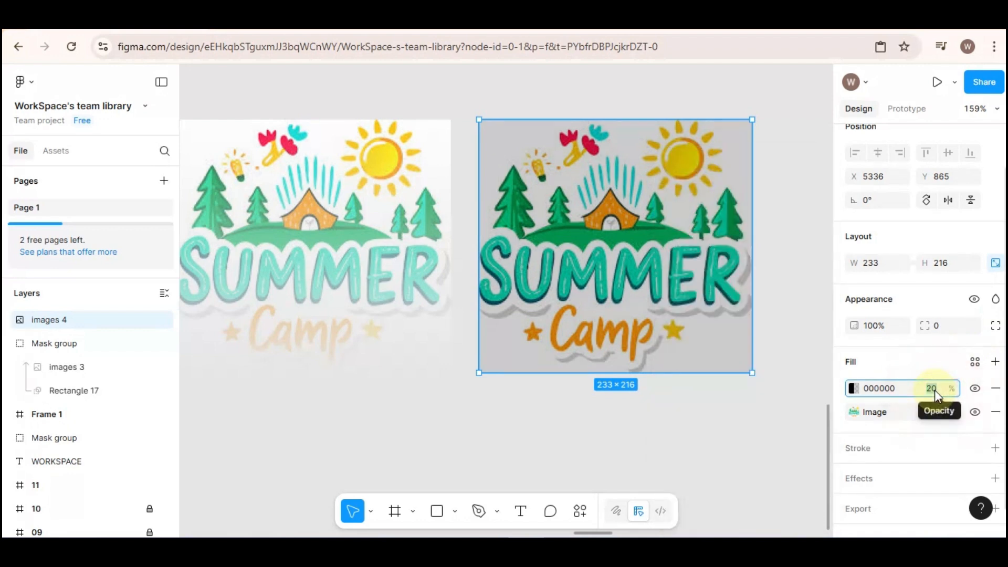
type("100")
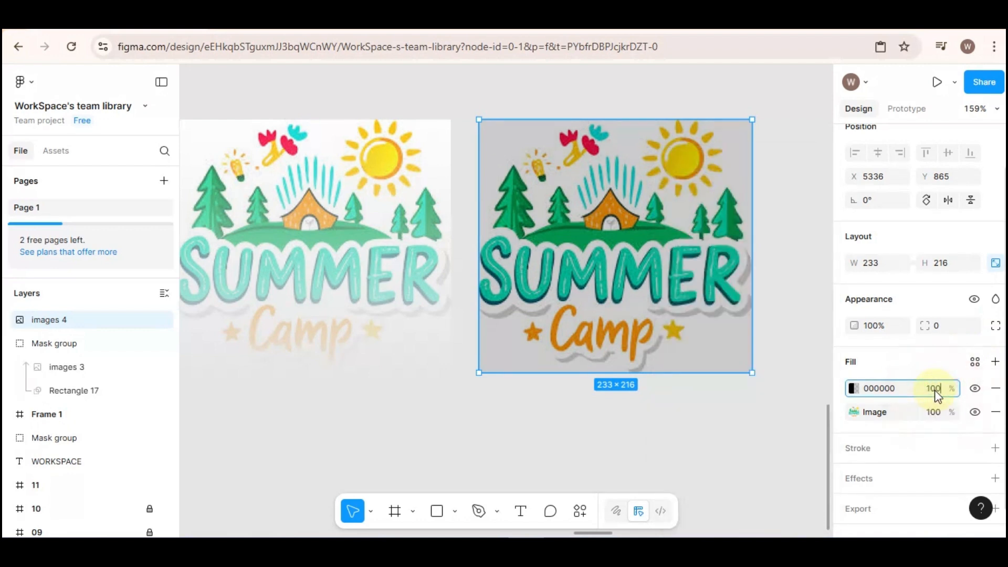
key("Return")
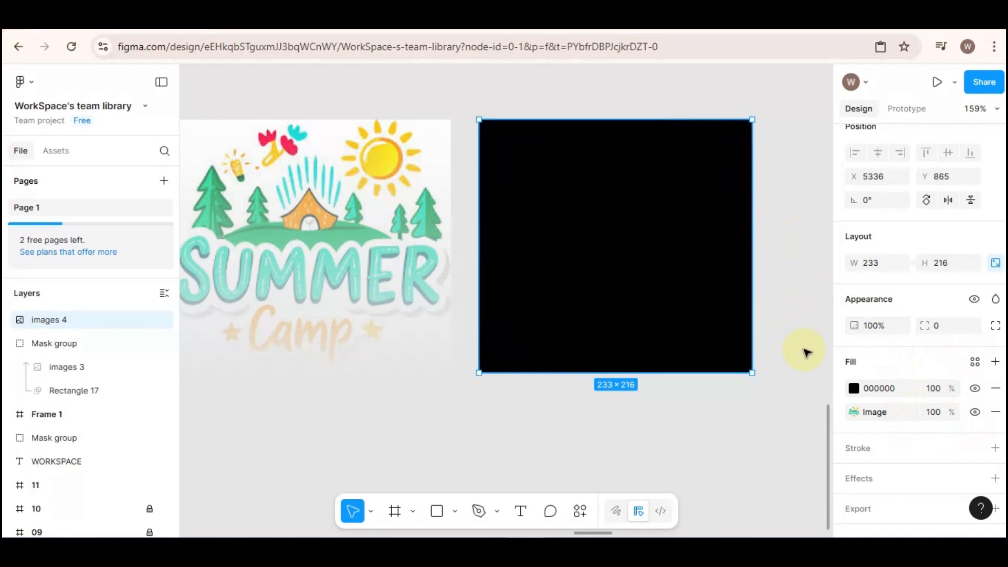
Change the black fill on images 4 to a linear gradient and move its transparent stop down the picture to 12%
left_click(854, 389)
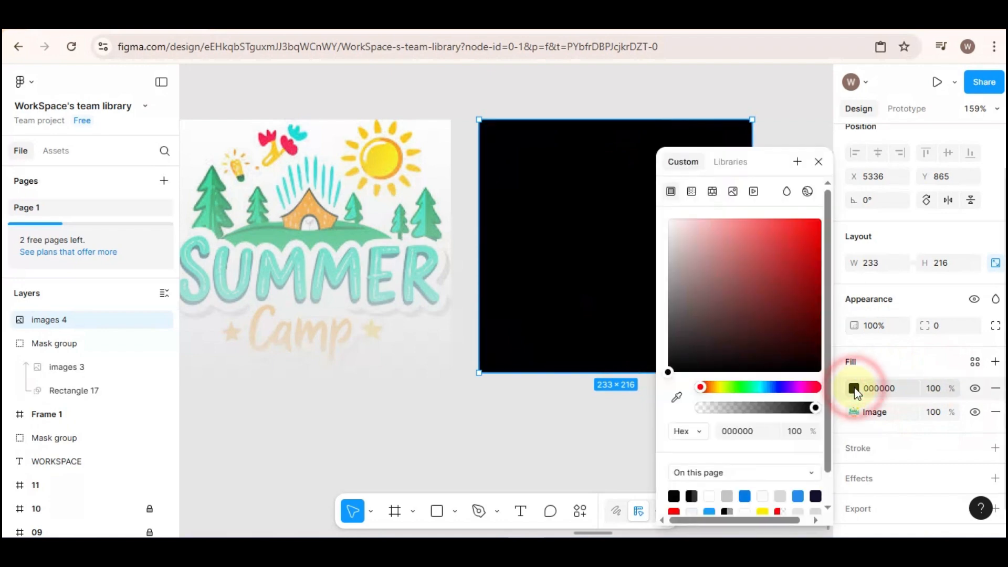
left_click(692, 191)
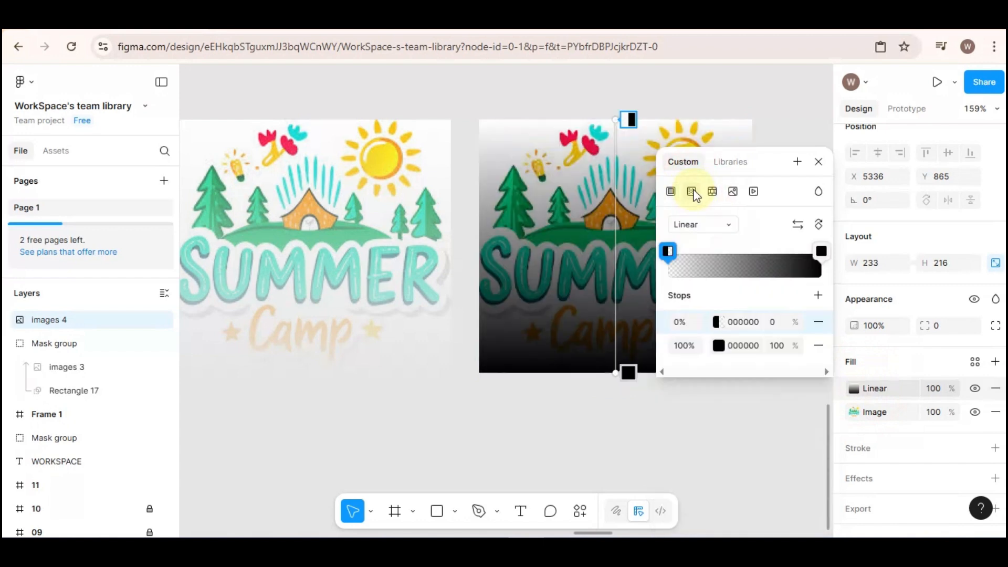
left_click(626, 127)
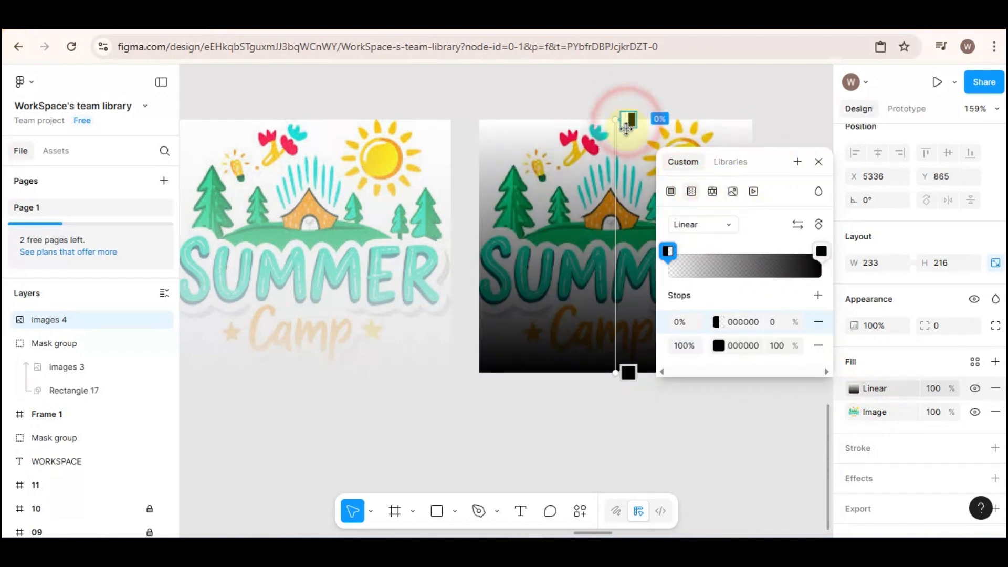
left_click_drag(626, 128, 629, 294)
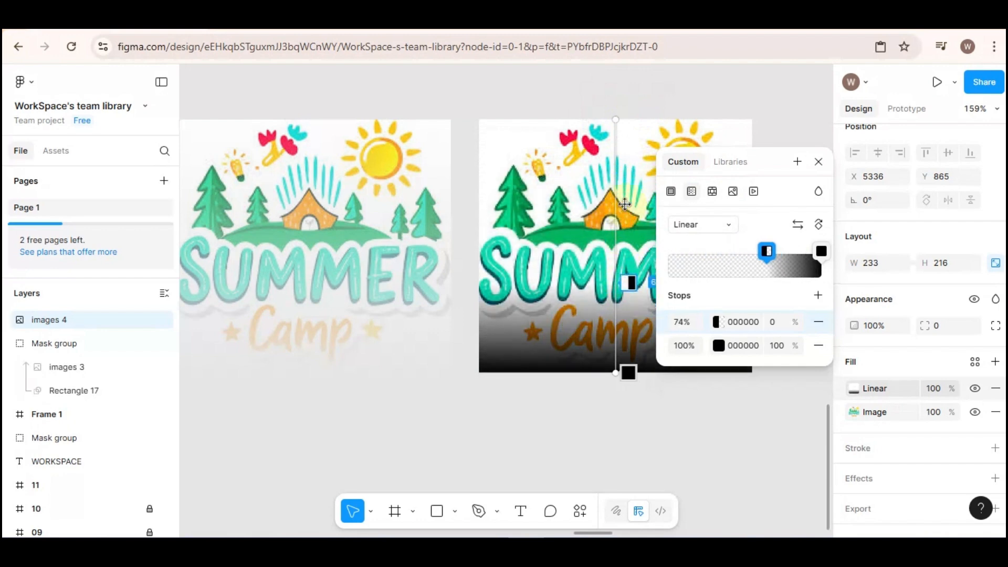
left_click_drag(625, 204, 626, 150)
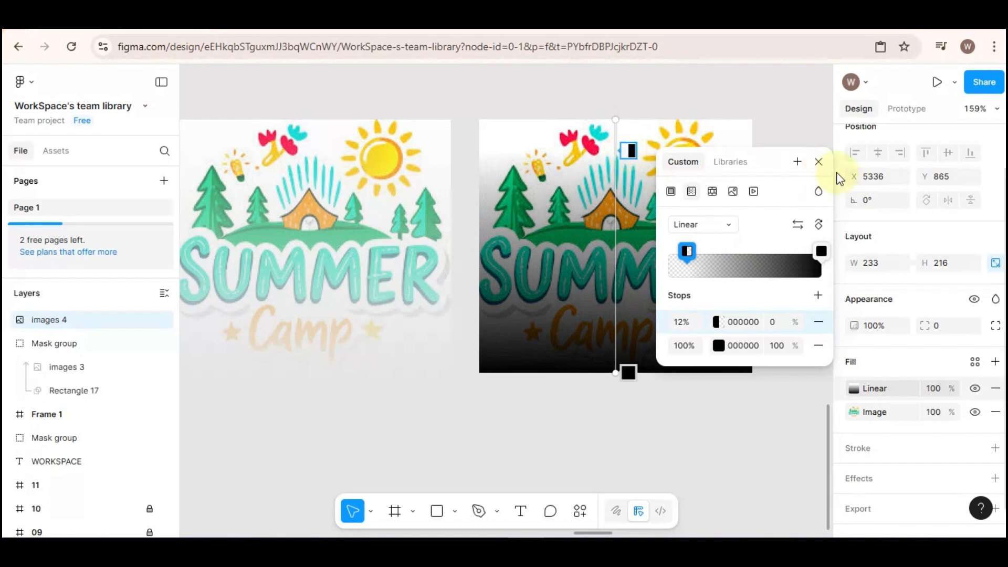
left_click(817, 160)
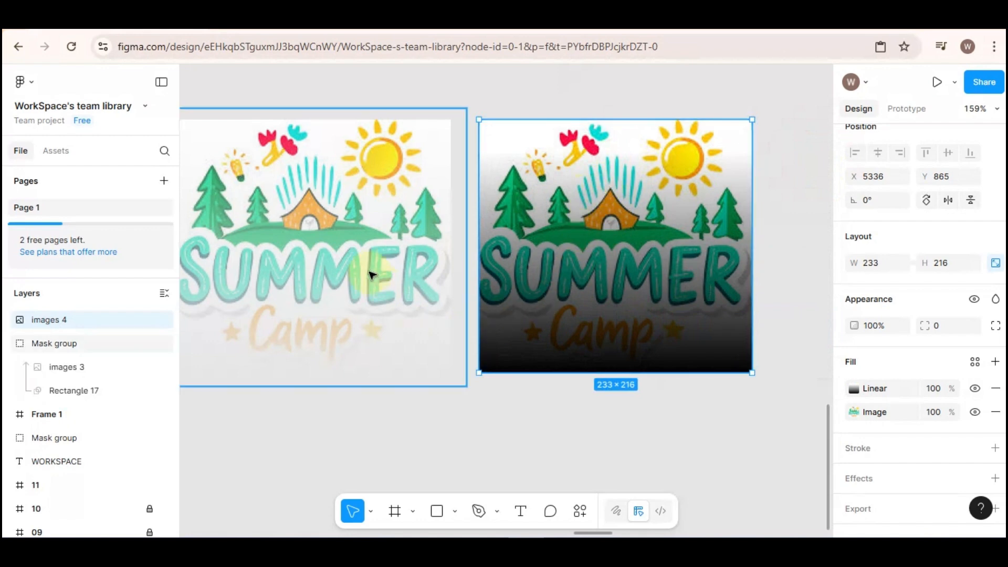